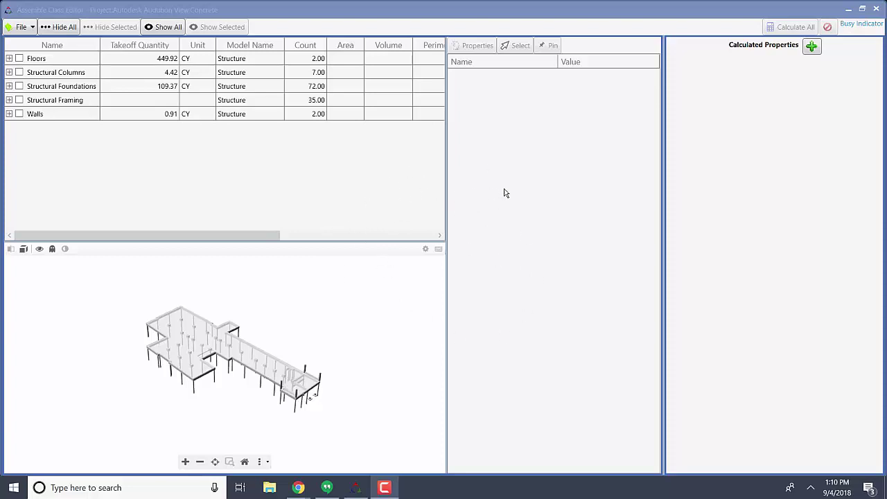
# Open the Assemble connection from the file options, then close it without changes.
pyautogui.click(32, 28)
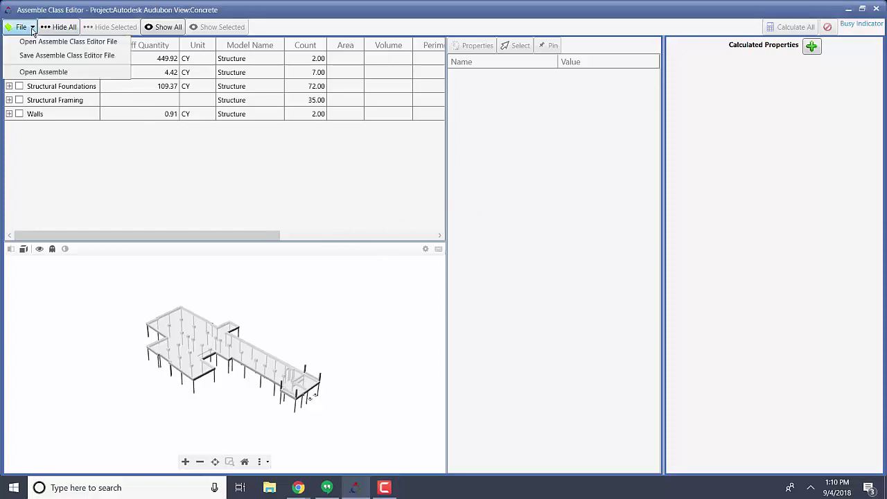
pyautogui.click(41, 72)
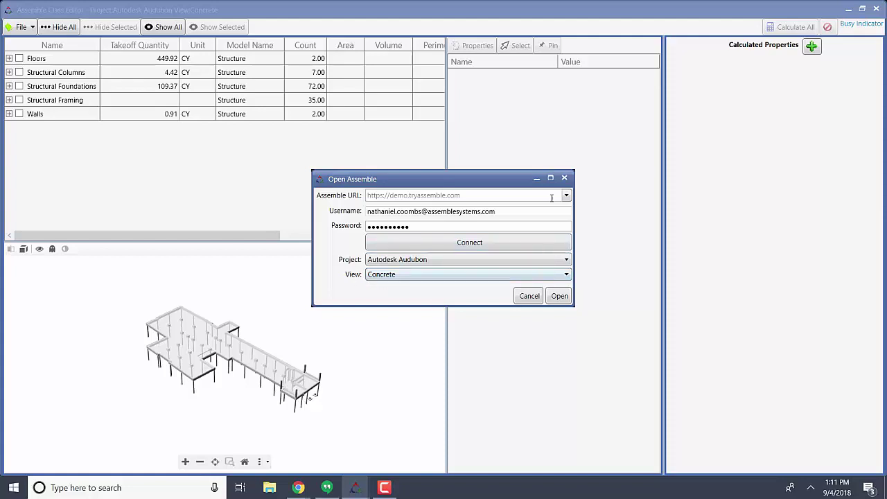
pyautogui.click(563, 180)
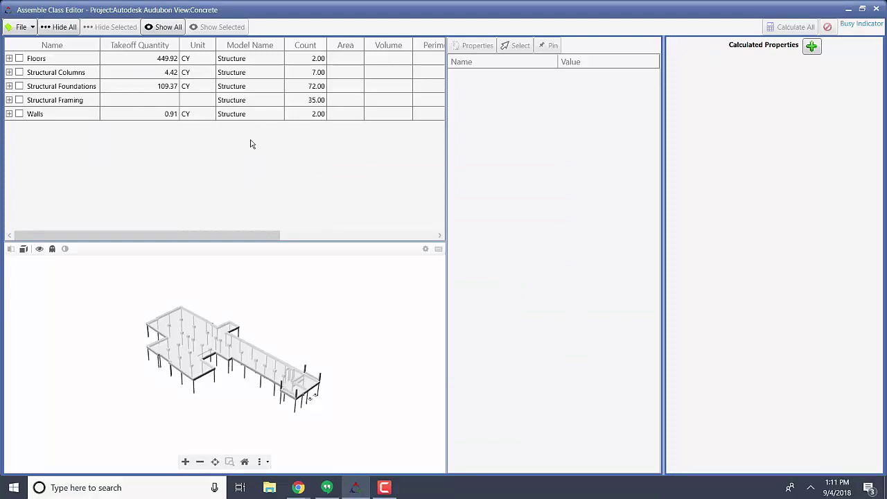
# Orbit to a low side view, expand Floors > 8" Conc Slab, and show item 401326's properties.
pyautogui.scroll(2, 227, 371)
pyautogui.moveTo(228, 372); pyautogui.dragTo(239, 350)
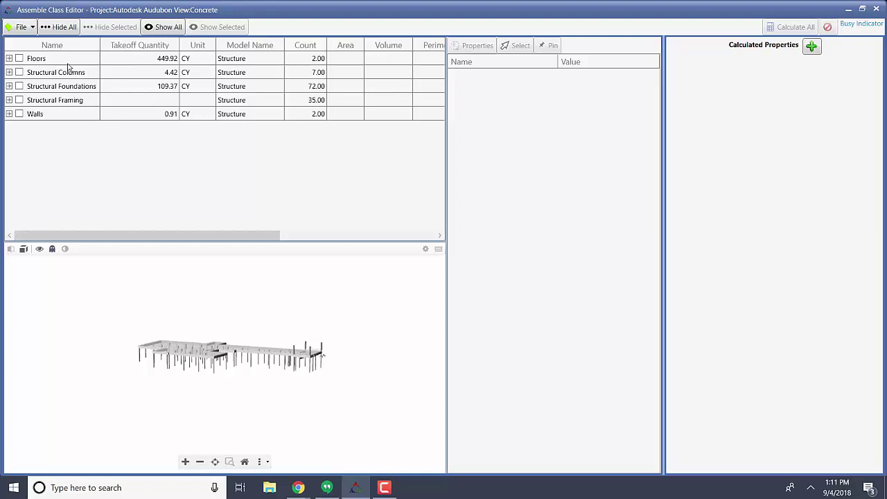
pyautogui.click(9, 58)
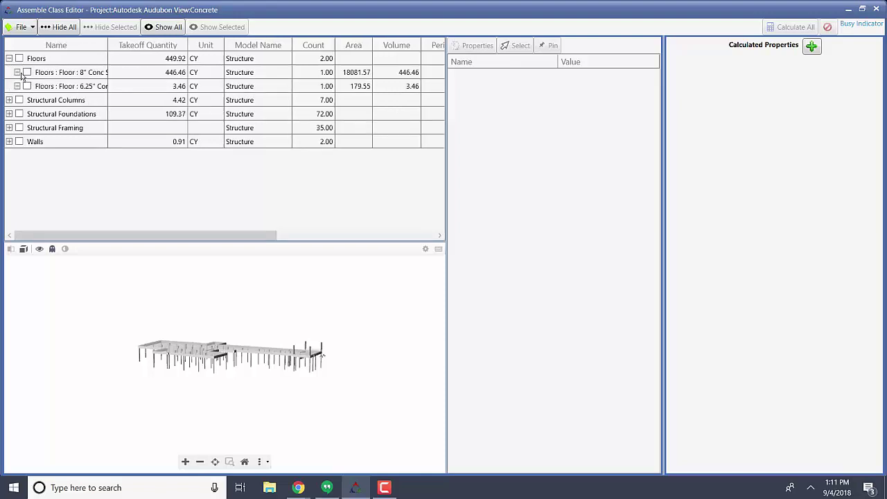
pyautogui.click(17, 72)
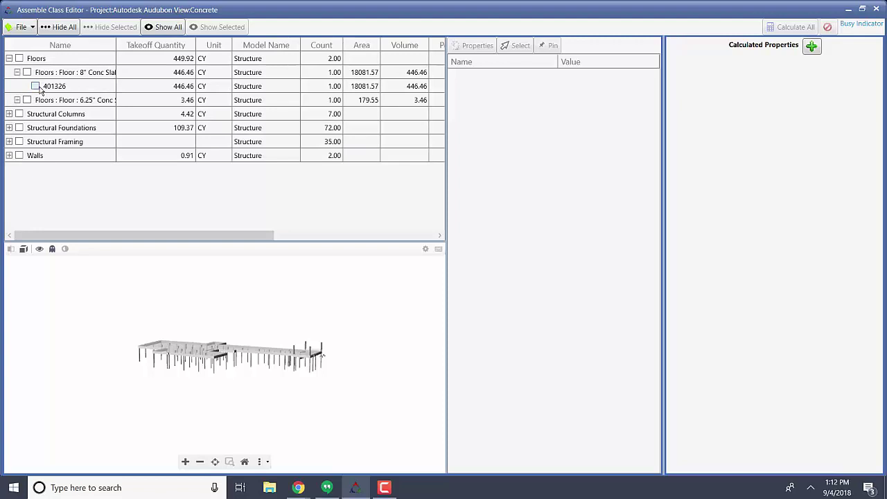
pyautogui.click(35, 86)
pyautogui.click(471, 46)
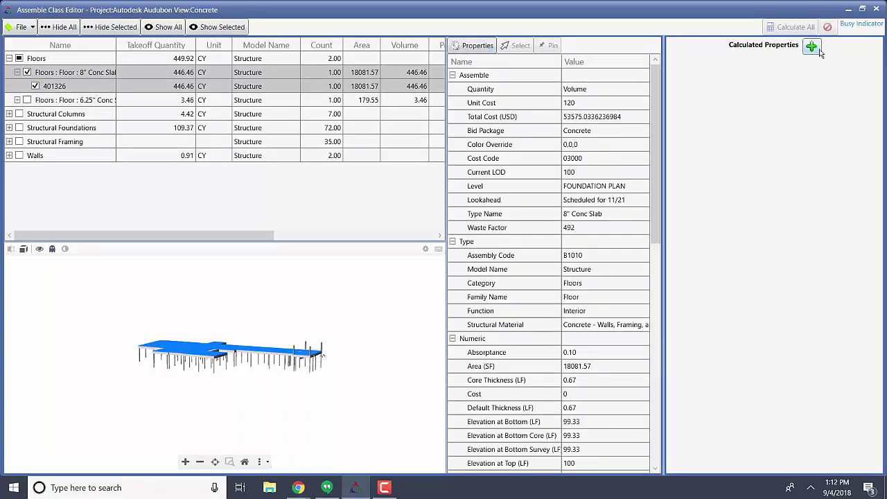
# Create a new calculated property and pick Waste Factor from the property list.
pyautogui.click(812, 46)
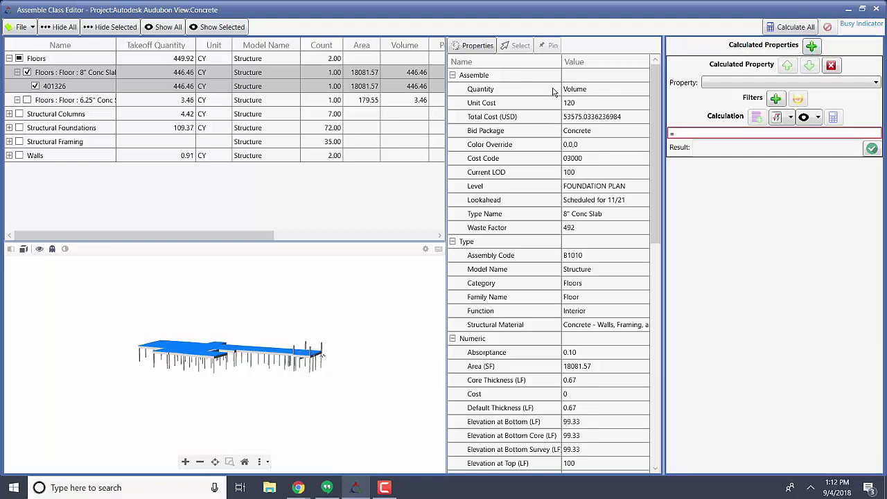
pyautogui.scroll(-9, 554, 92)
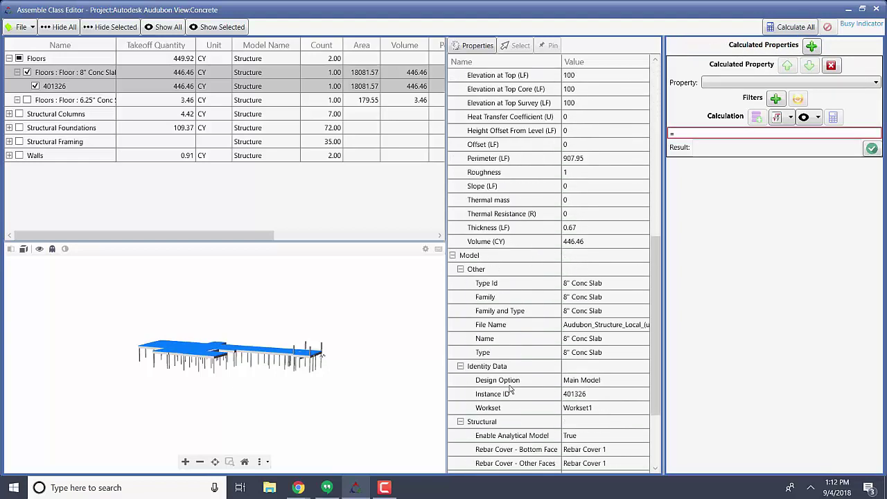
pyautogui.scroll(9, 509, 389)
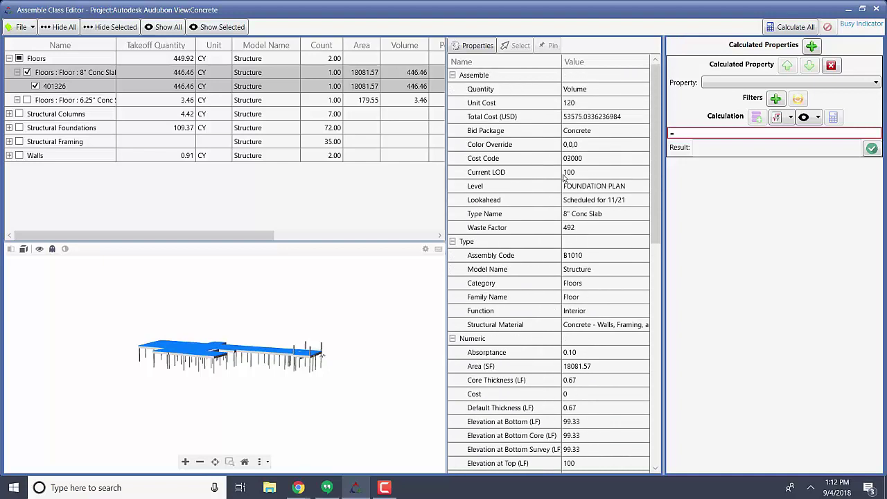
pyautogui.scroll(-3, 546, 320)
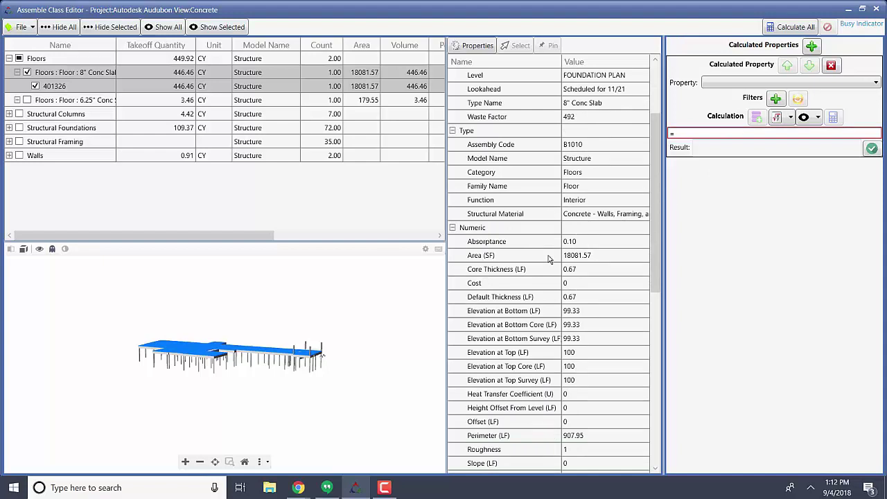
pyautogui.click(876, 83)
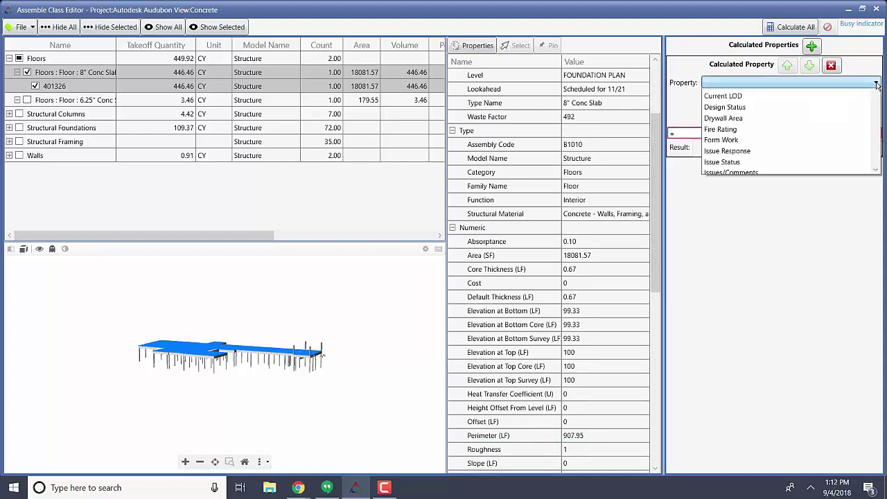
pyautogui.scroll(-7, 788, 163)
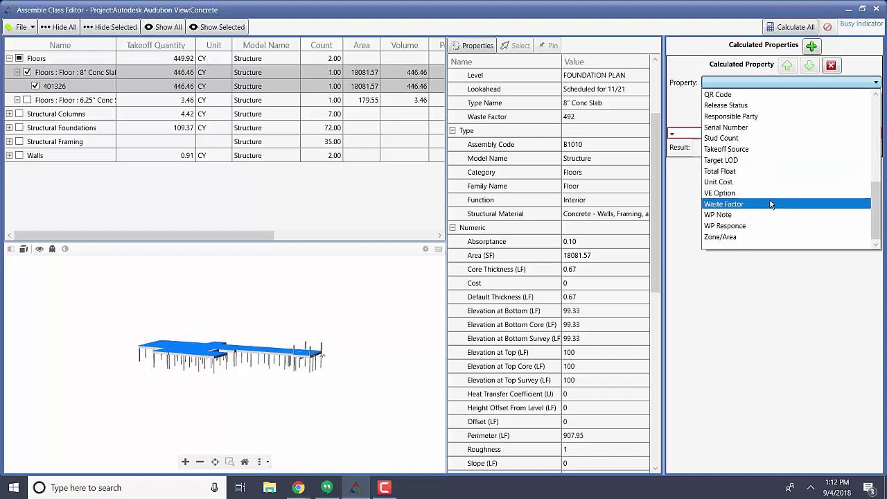
pyautogui.click(762, 206)
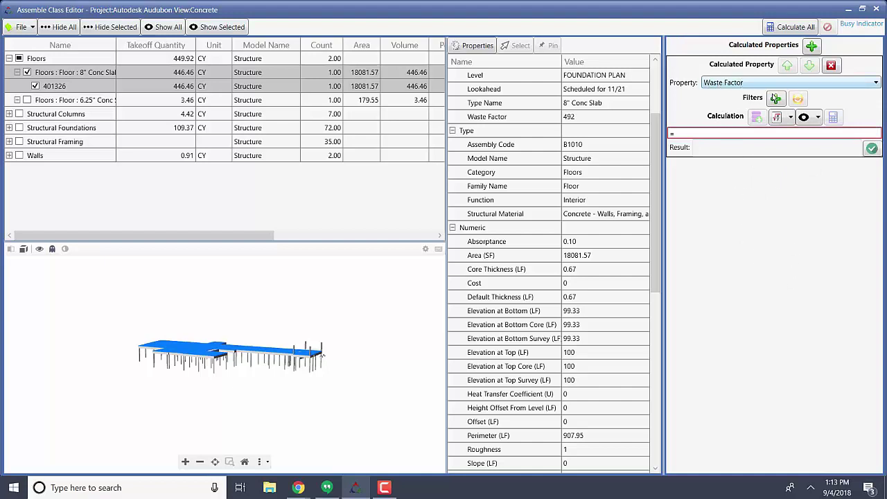
# Build the formula RoundUp([Volume]*1.1) using the rounding function list and the Volume property.
pyautogui.click(786, 119)
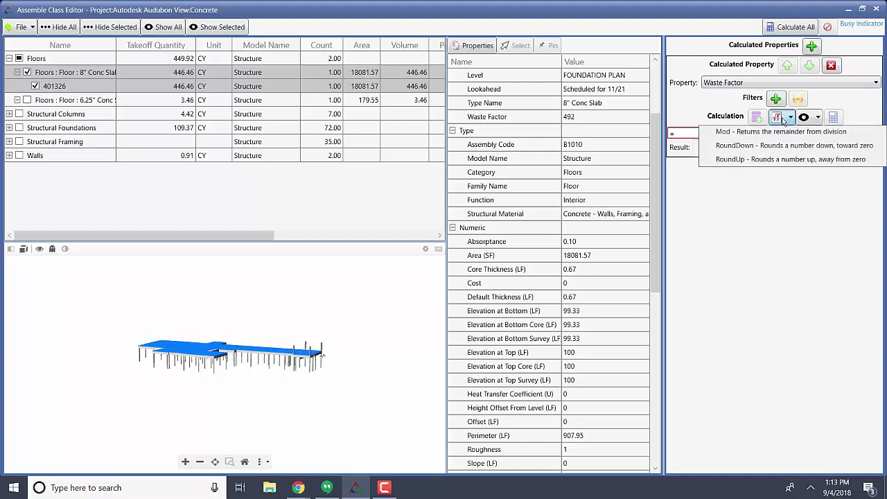
pyautogui.click(774, 160)
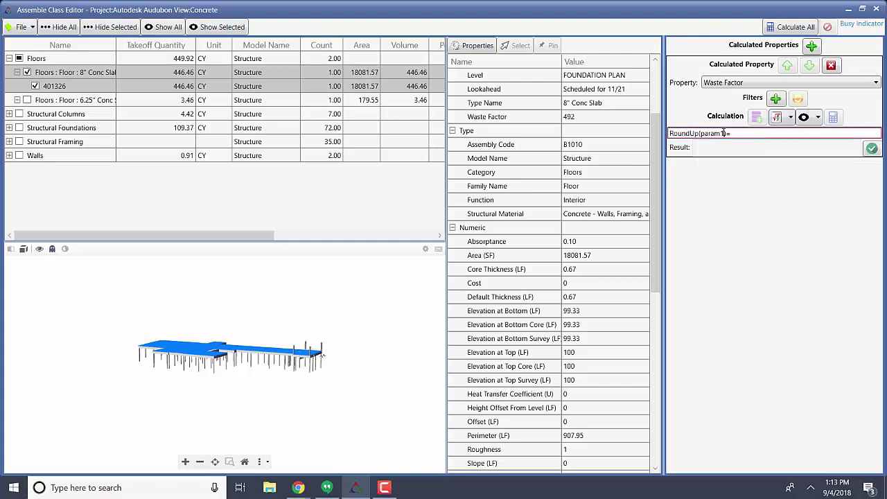
pyautogui.press('BackSpace')
pyautogui.press('BackSpace')
pyautogui.press('BackSpace')
pyautogui.press('BackSpace')
pyautogui.press('BackSpace')
pyautogui.press('BackSpace')
pyautogui.scroll(-3, 531, 236)
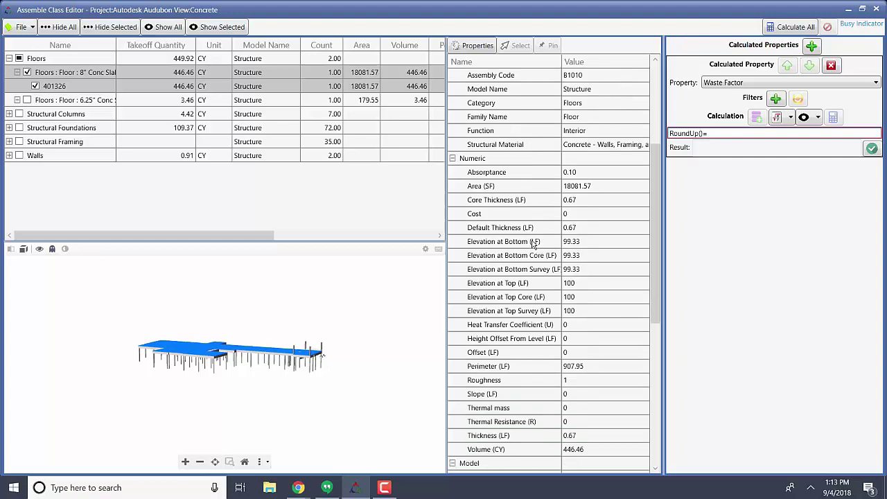
pyautogui.scroll(-2, 518, 206)
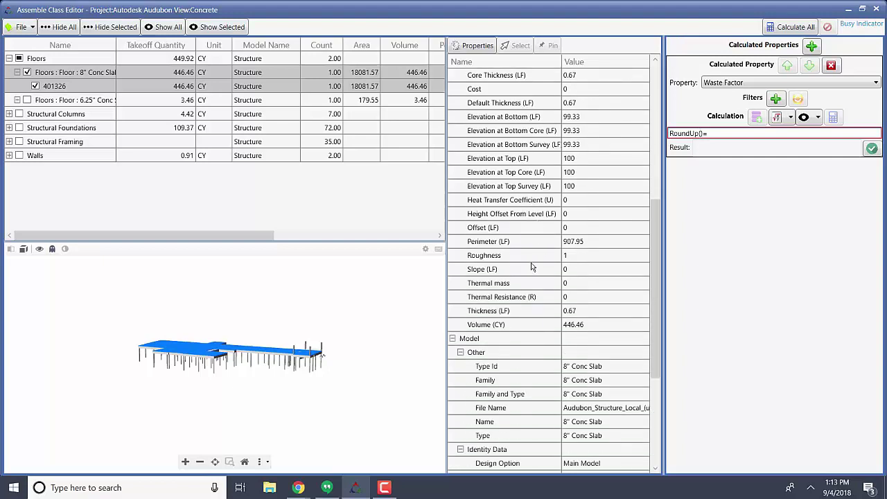
pyautogui.click(578, 325)
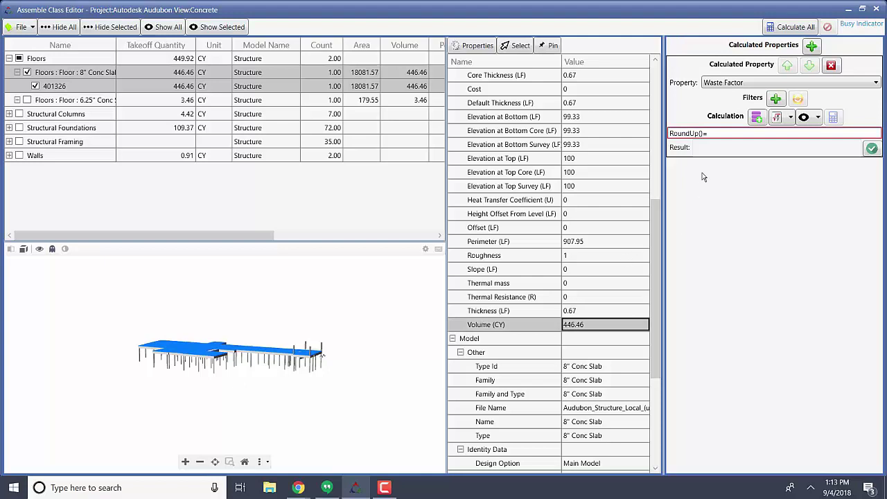
pyautogui.click(699, 133)
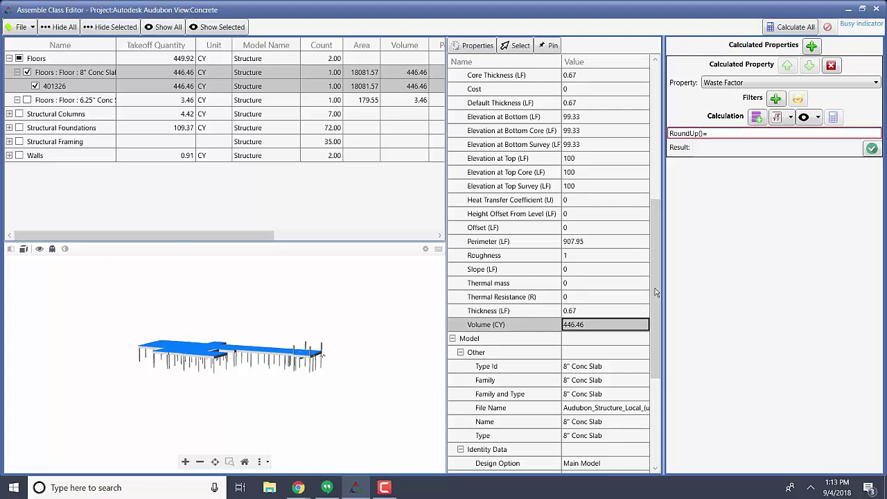
pyautogui.click(755, 119)
pyautogui.write('*1.1')
# Add the leading = and check the calculation, which returns 492.
pyautogui.click(865, 151)
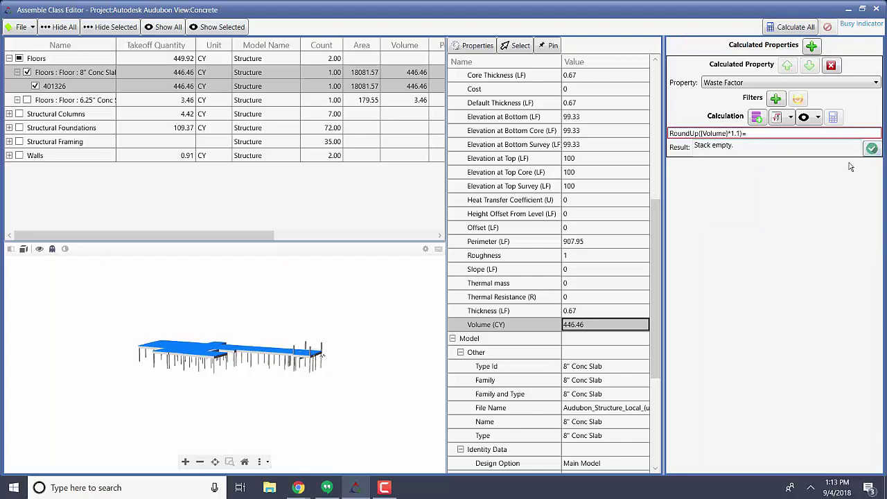
pyautogui.click(751, 132)
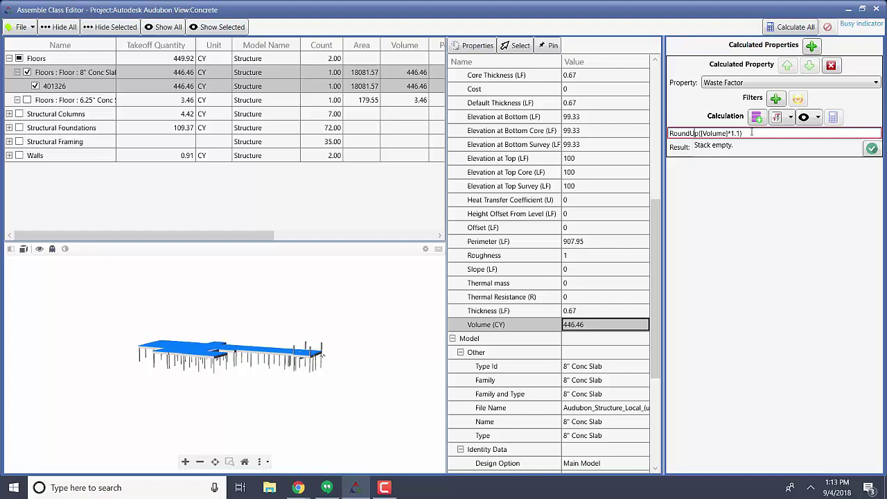
pyautogui.write('=')
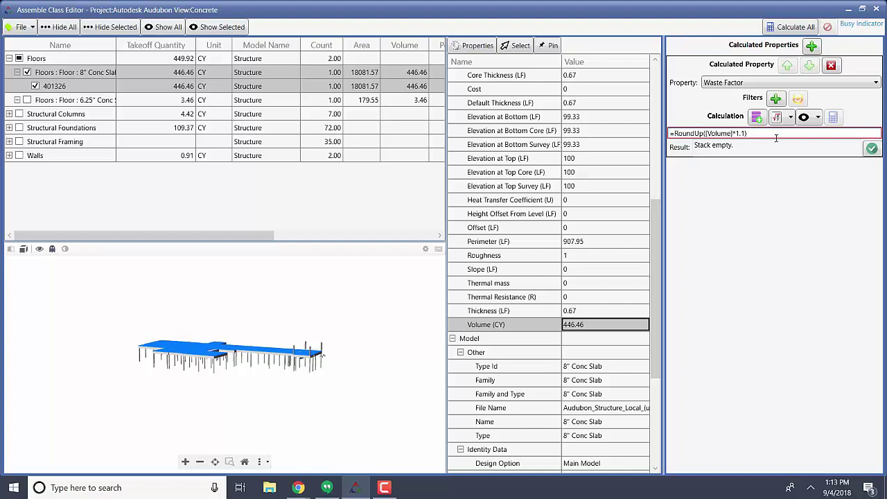
pyautogui.click(871, 148)
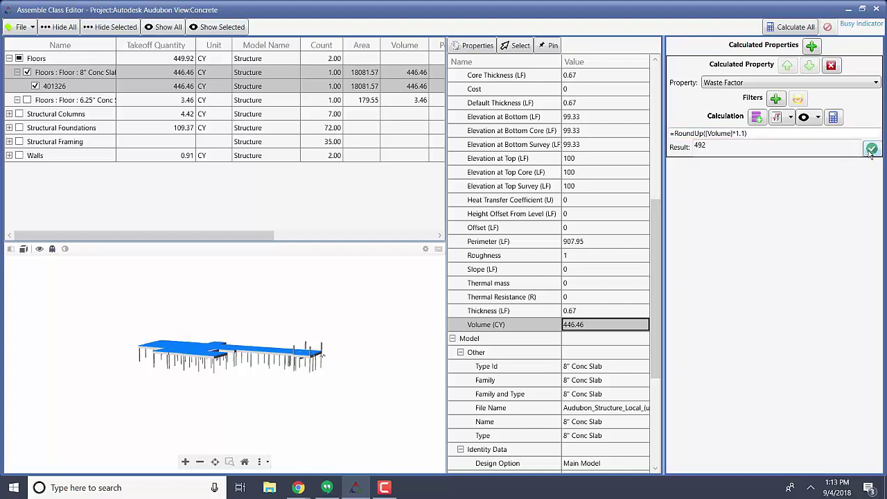
pyautogui.moveTo(706, 145); pyautogui.dragTo(679, 147)
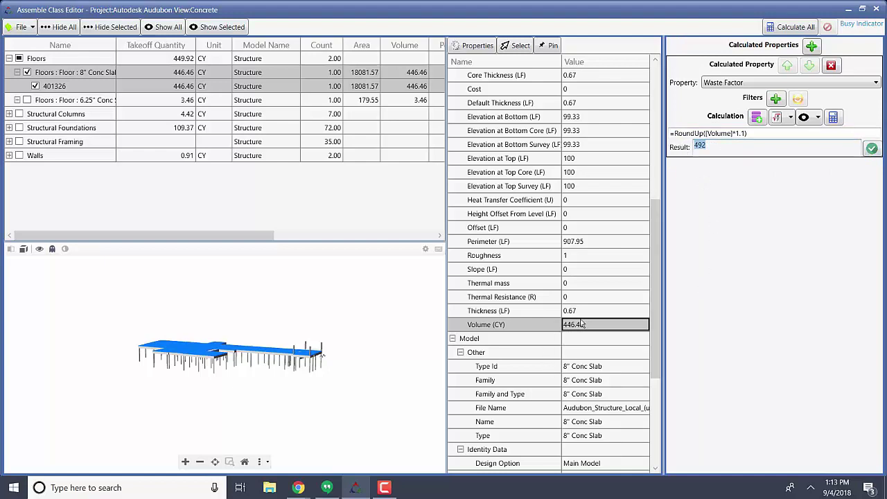
# Add a Category filter for Floors, Structural Columns, Structural Foundations, Structural Framing and Walls.
pyautogui.click(775, 99)
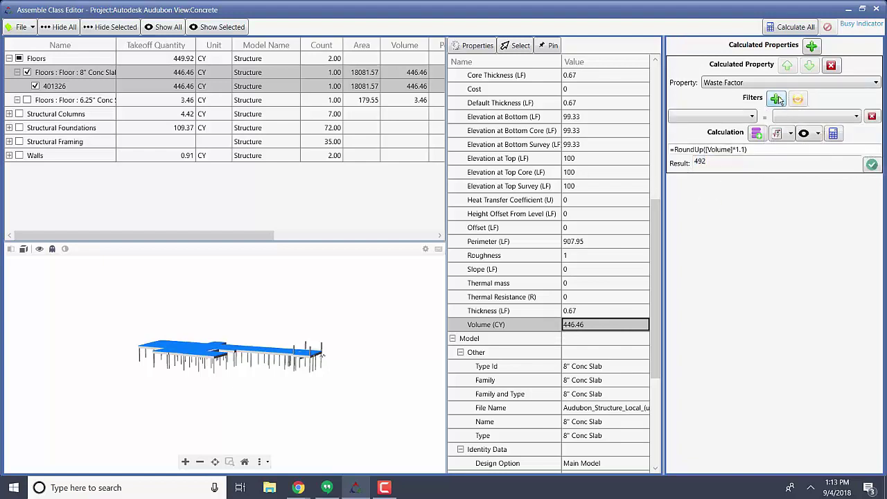
pyautogui.click(752, 116)
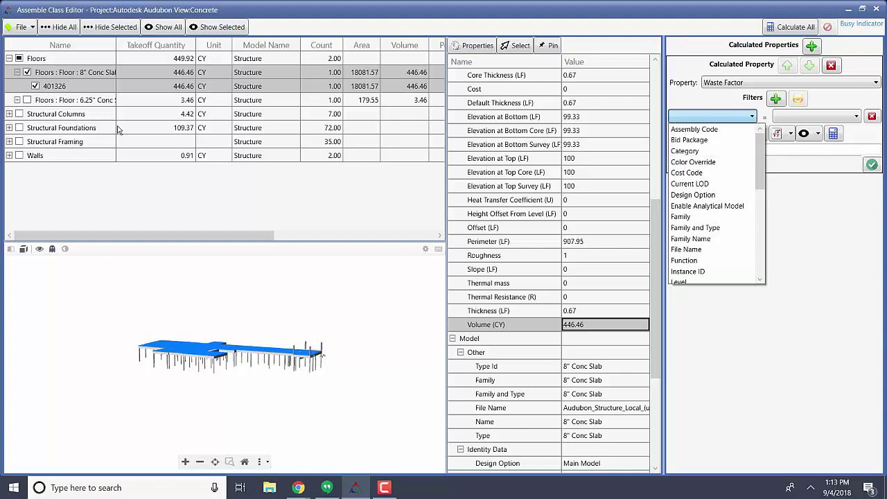
pyautogui.click(694, 151)
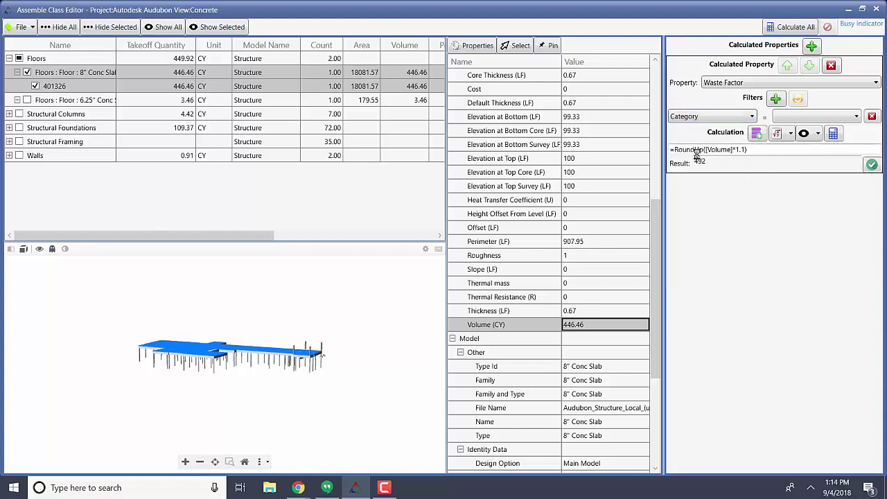
pyautogui.click(856, 117)
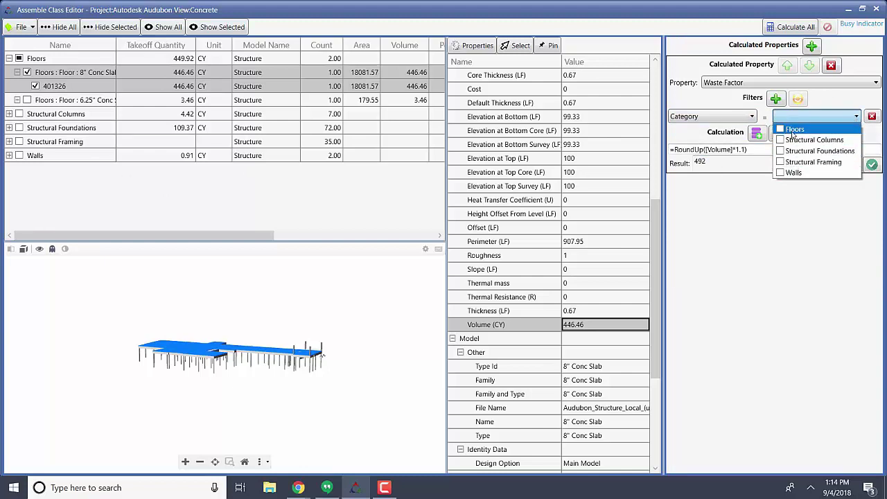
pyautogui.click(794, 131)
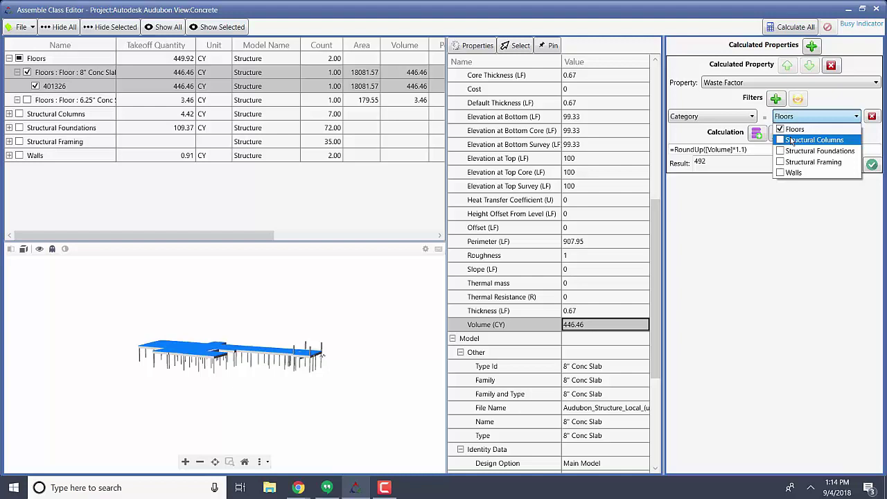
pyautogui.click(792, 140)
pyautogui.click(789, 151)
pyautogui.click(786, 163)
pyautogui.click(784, 174)
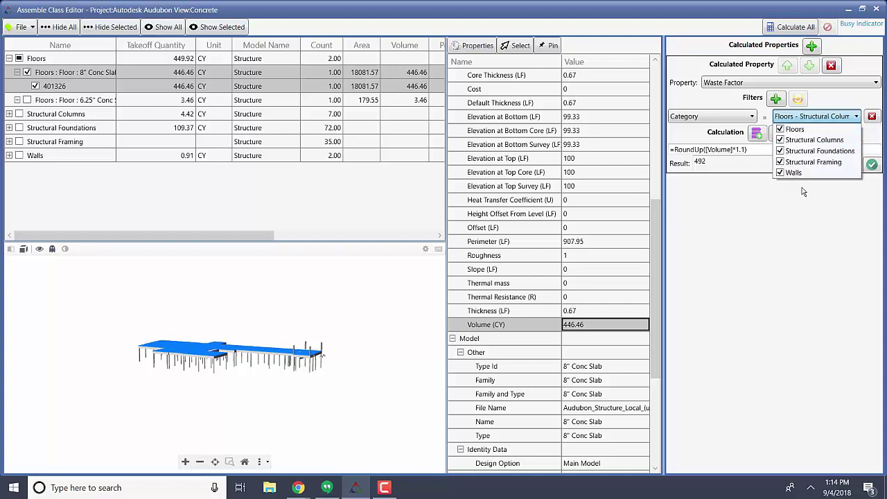
pyautogui.click(791, 198)
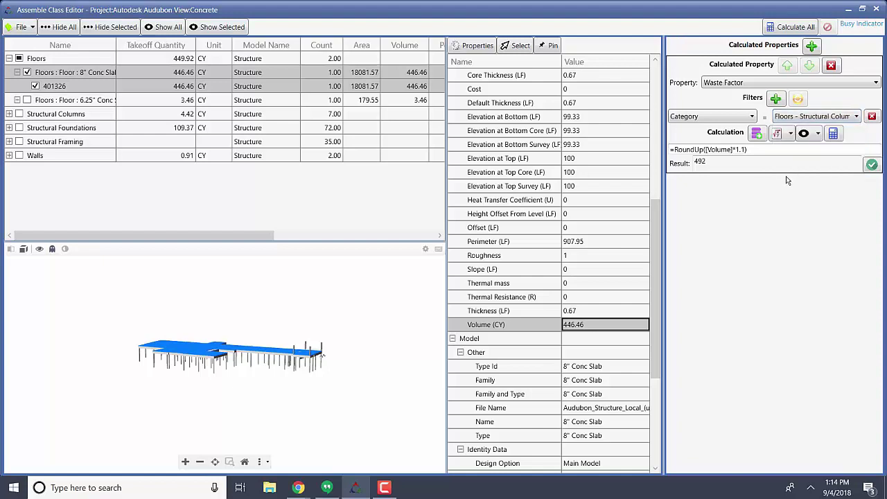
# Apply the calculation to recalculate Waste Factor for all objects in the filtered categories.
pyautogui.click(833, 133)
pyautogui.click(811, 45)
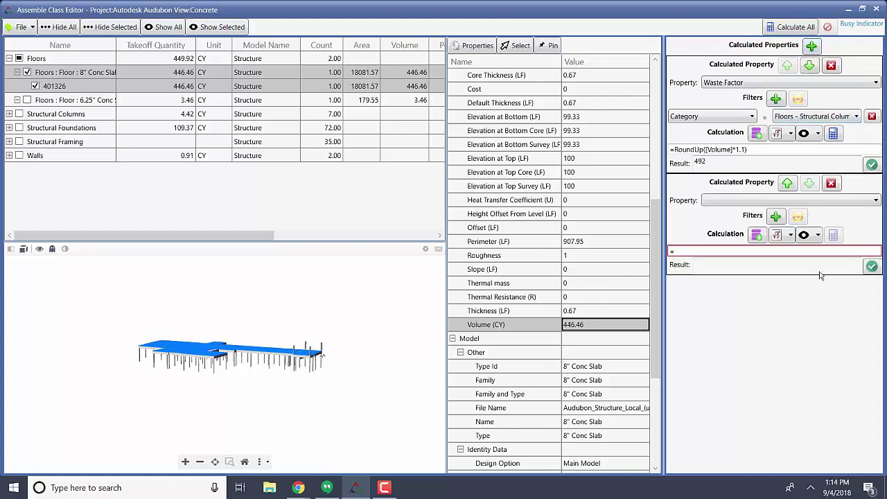
pyautogui.click(811, 46)
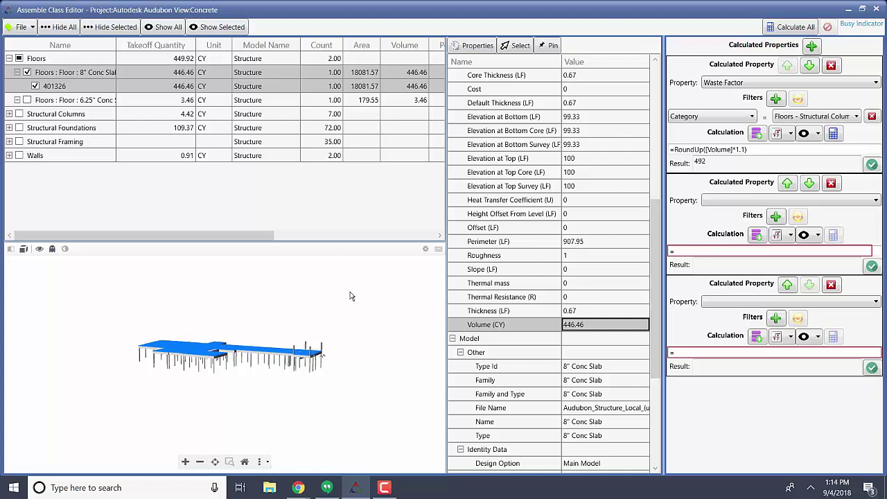
pyautogui.click(21, 26)
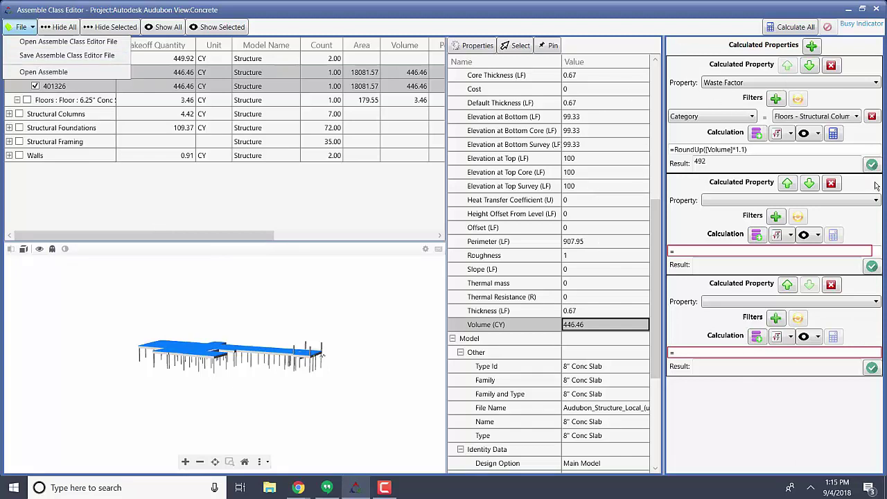
pyautogui.click(831, 183)
pyautogui.click(832, 182)
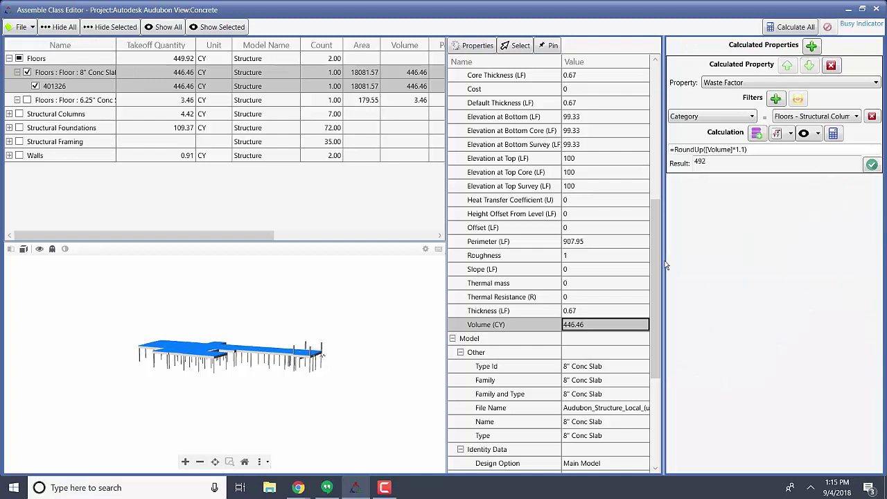
# Minimize the Class Editor and expand Floors down to the 8" Conc Slab instance in Assemble.
pyautogui.click(848, 9)
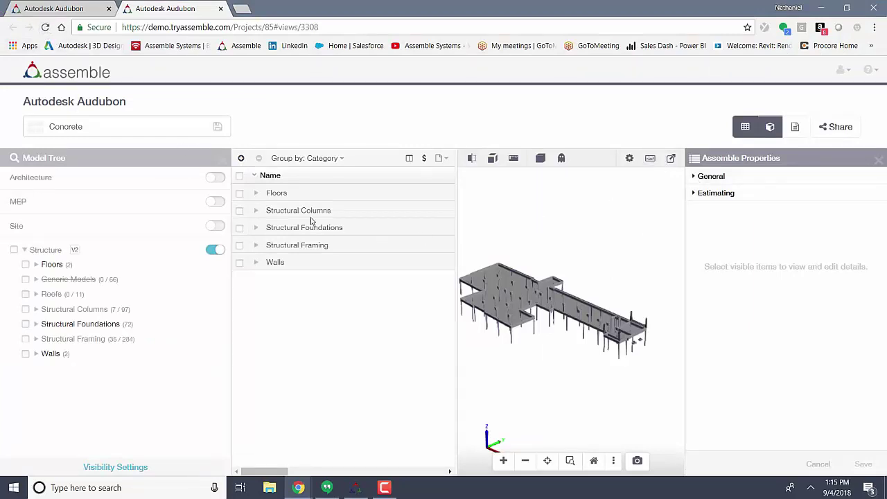
pyautogui.click(255, 193)
pyautogui.click(266, 210)
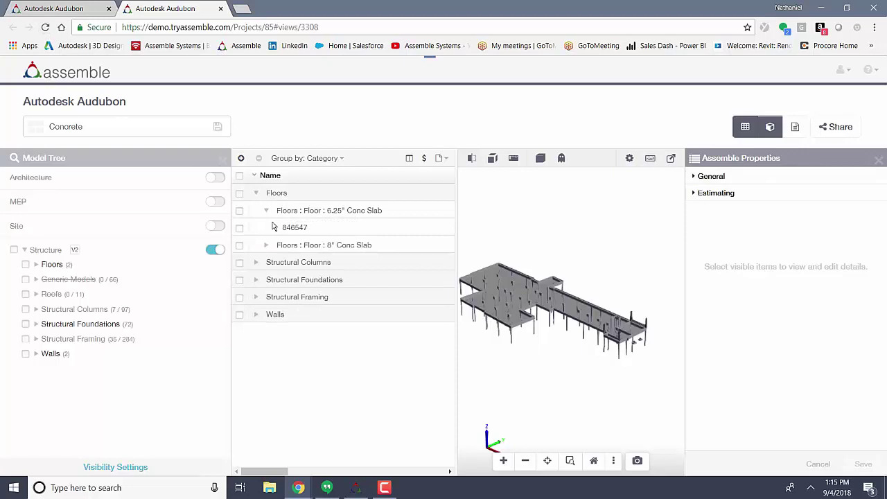
pyautogui.click(271, 209)
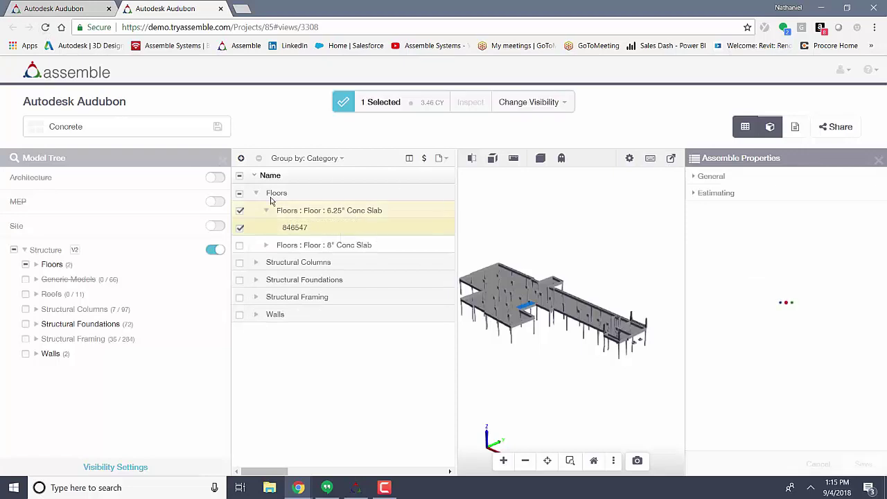
pyautogui.click(269, 246)
pyautogui.click(268, 246)
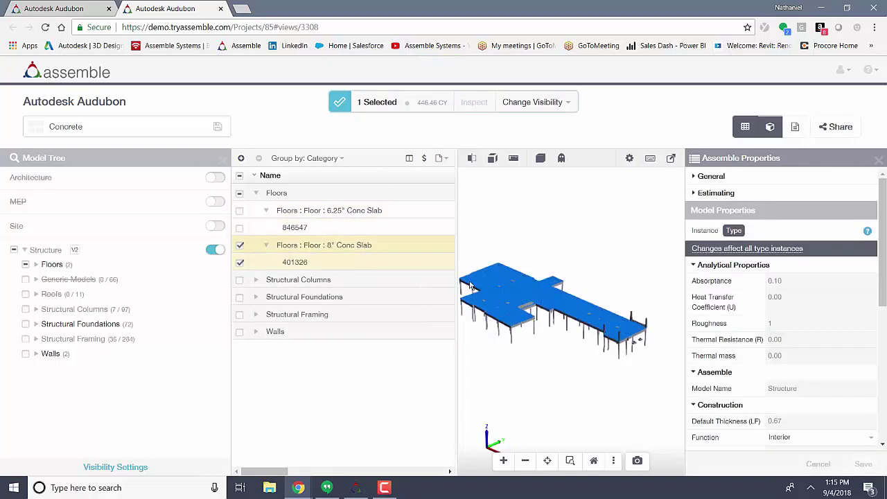
# Confirm the slab's Estimating Waste Factor reads 492, then hide the Model Tree.
pyautogui.click(716, 193)
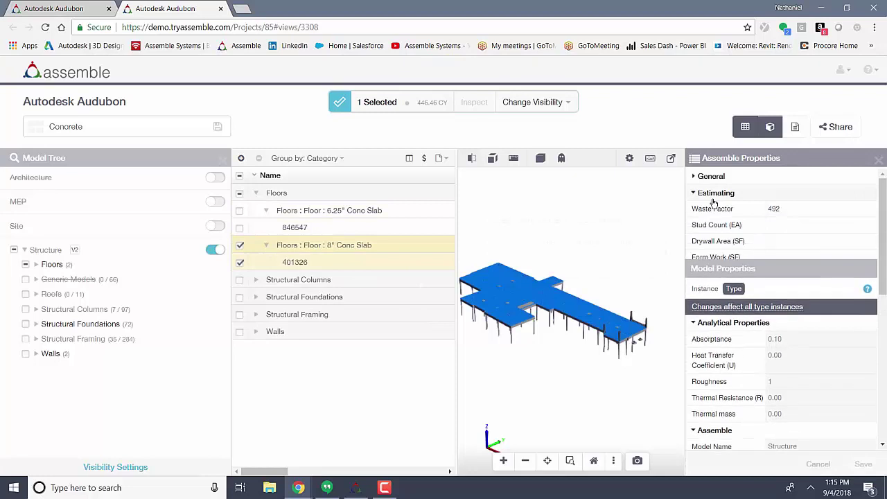
pyautogui.click(784, 209)
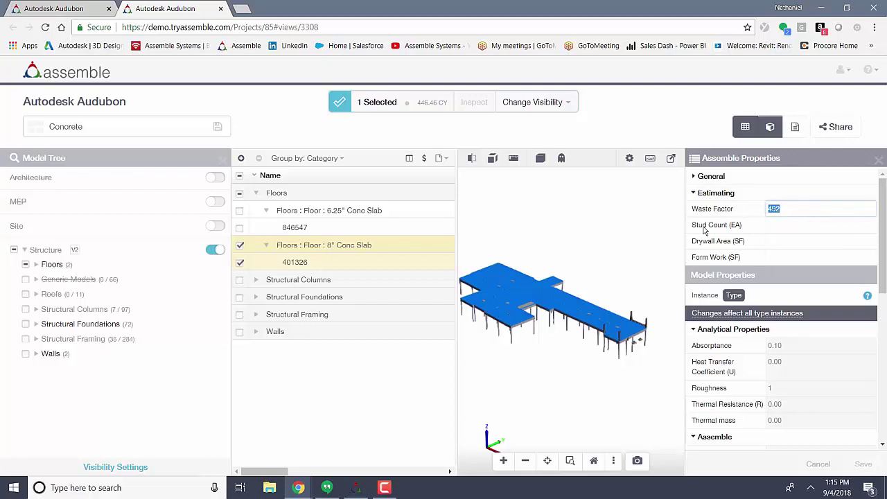
pyautogui.press('Return')
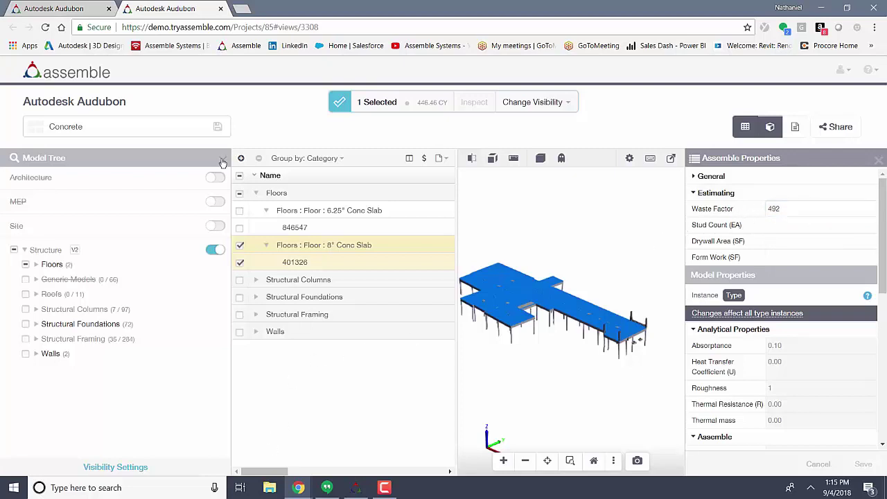
pyautogui.click(222, 161)
pyautogui.moveTo(107, 471); pyautogui.dragTo(325, 469)
# Add Waste Factor to the grid's selected columns, placed directly below Unit.
pyautogui.click(209, 158)
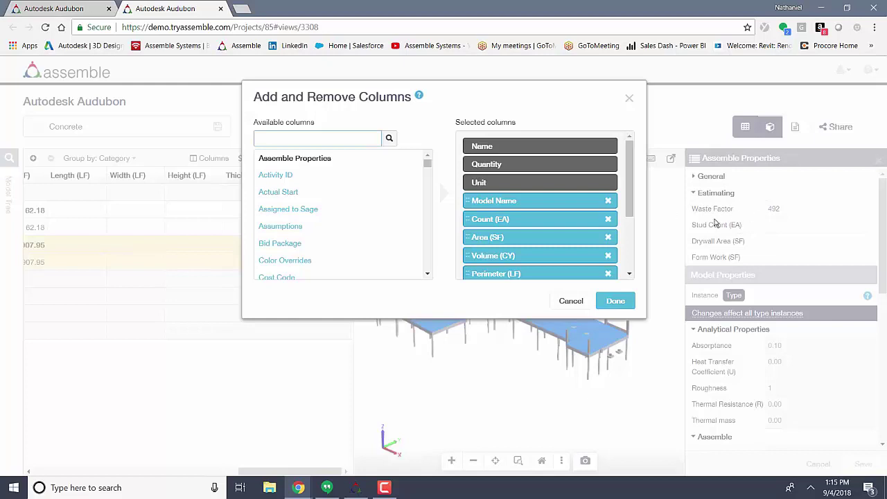
pyautogui.scroll(-3, 349, 200)
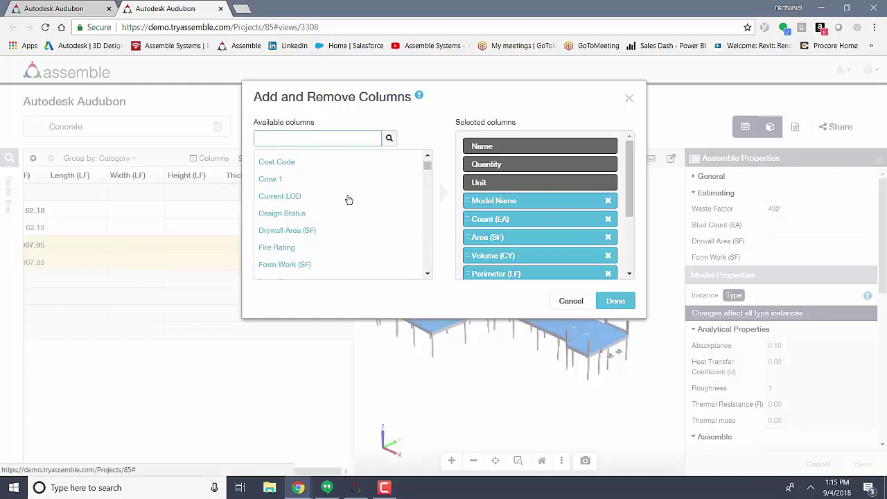
pyautogui.scroll(-1, 348, 204)
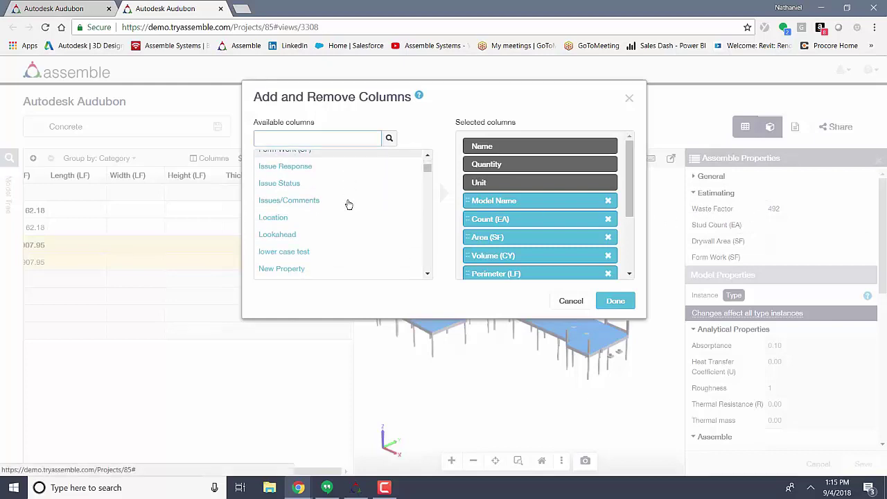
pyautogui.scroll(-1, 349, 208)
pyautogui.scroll(-4, 350, 214)
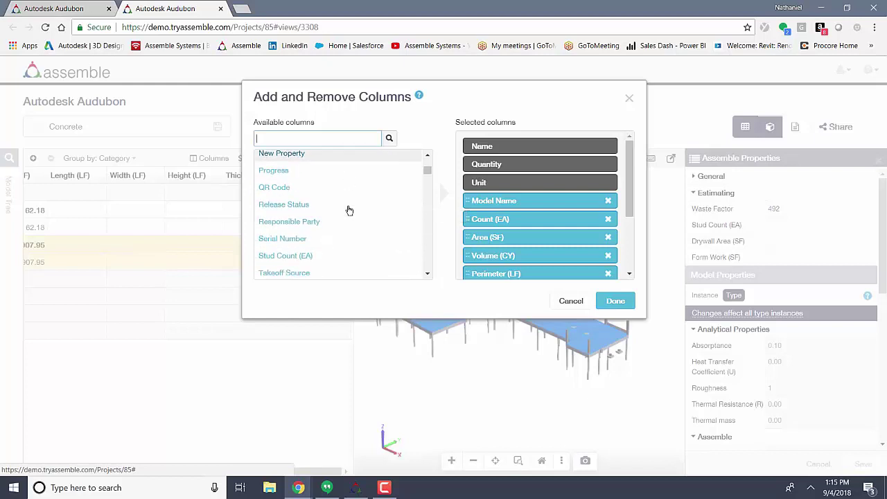
pyautogui.scroll(-3, 357, 229)
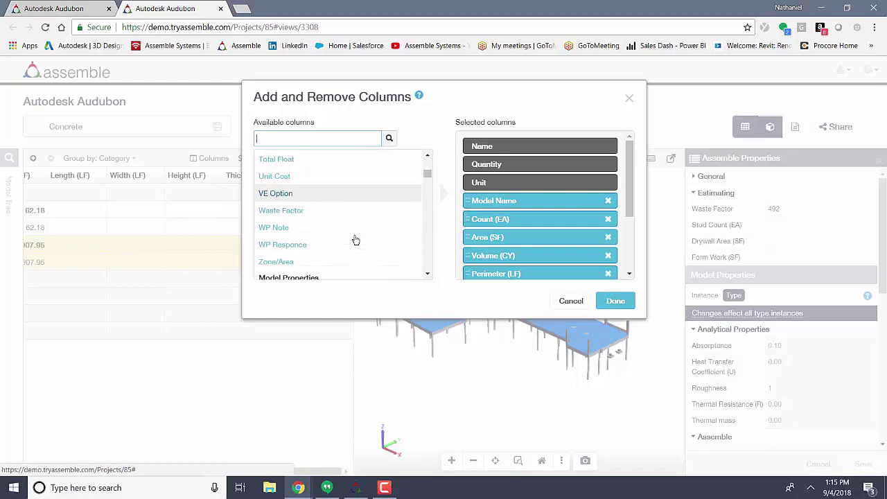
pyautogui.click(354, 205)
pyautogui.scroll(-3, 530, 266)
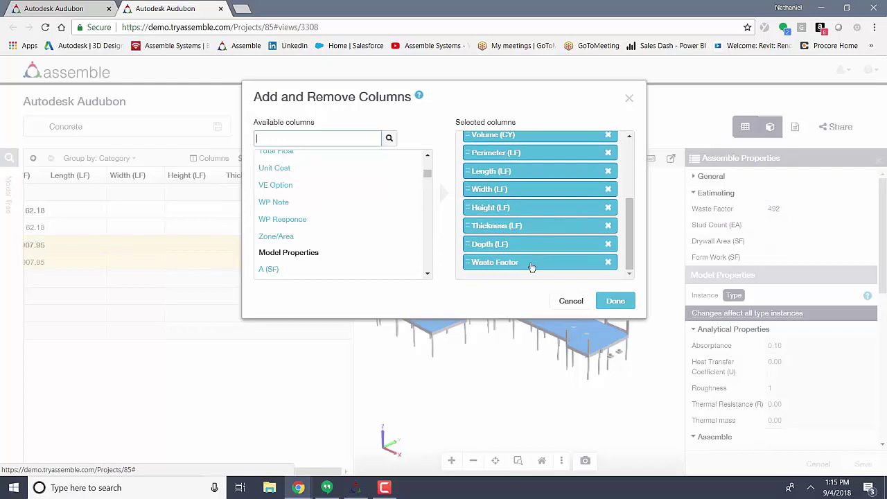
pyautogui.moveTo(520, 266); pyautogui.dragTo(521, 205)
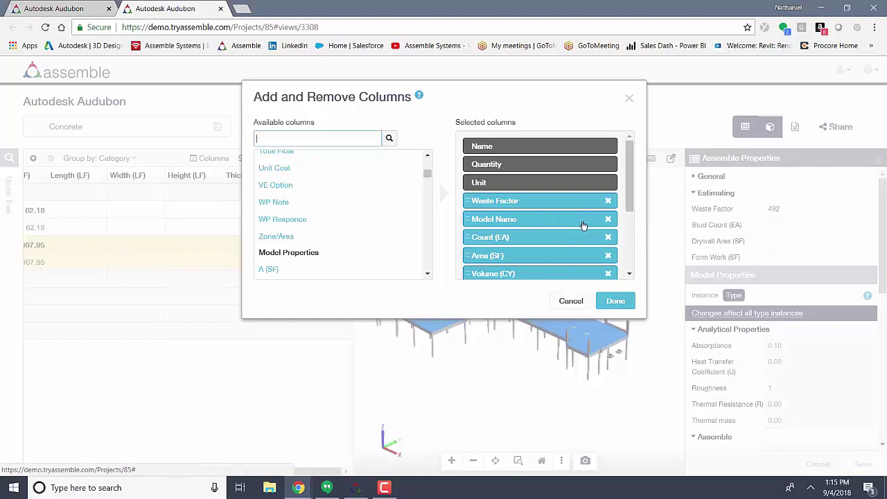
pyautogui.click(632, 309)
pyautogui.moveTo(95, 471); pyautogui.dragTo(42, 468)
# Select Floors and expand both Conc Slab types and the Concrete-Square-Column type under Structural Columns.
pyautogui.click(50, 194)
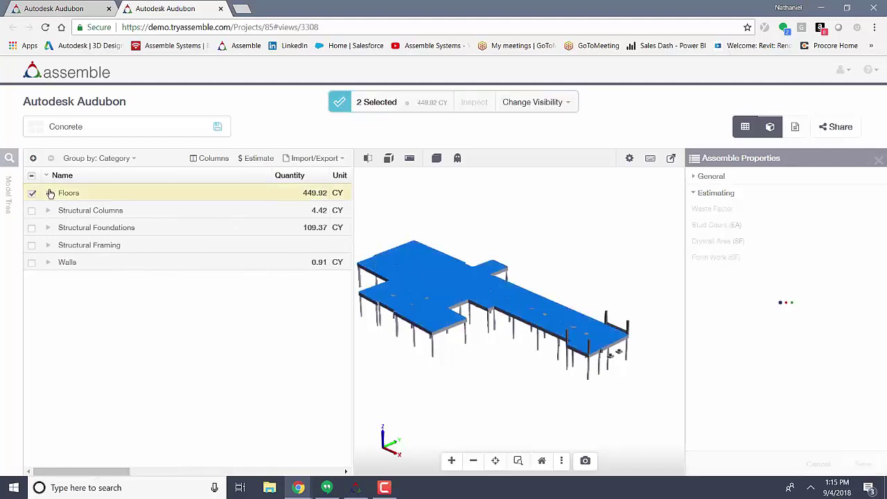
pyautogui.click(49, 193)
pyautogui.click(58, 210)
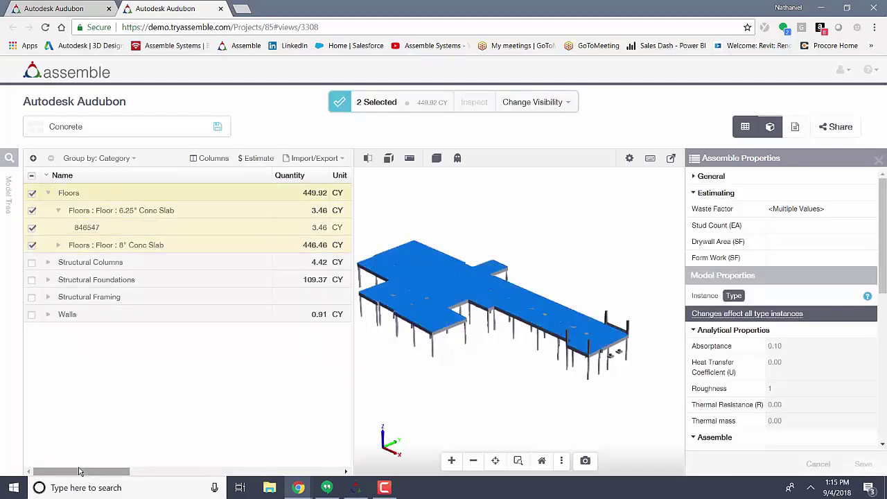
pyautogui.moveTo(78, 471)
pyautogui.mouseDown()
pyautogui.moveTo(156, 471)
pyautogui.moveTo(95, 474)
pyautogui.mouseUp()
pyautogui.click(59, 245)
pyautogui.click(48, 280)
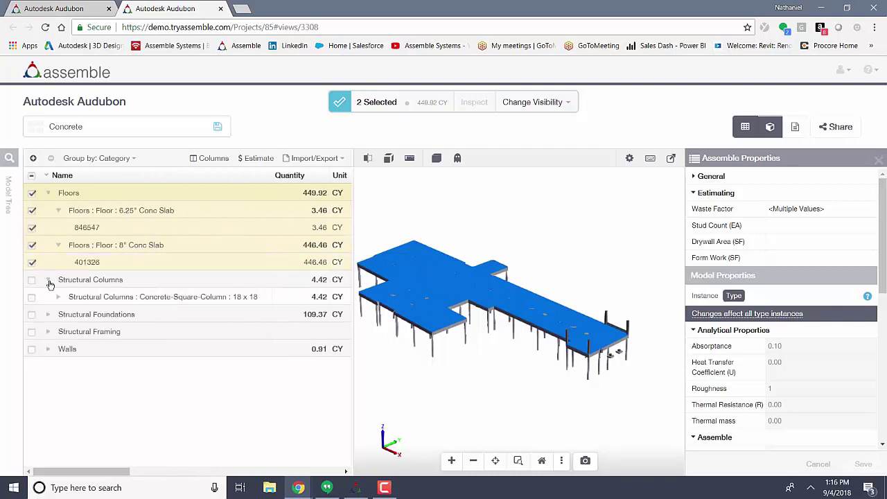
pyautogui.click(58, 297)
pyautogui.moveTo(91, 471); pyautogui.dragTo(58, 471)
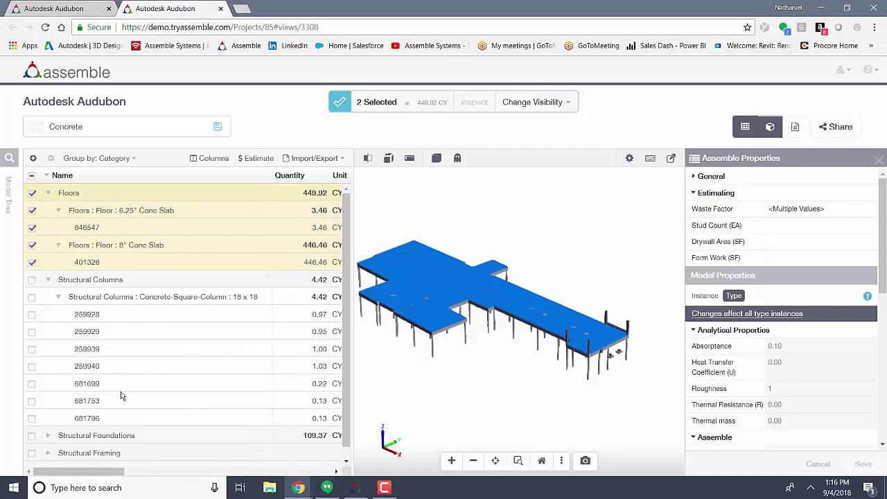
# Scroll the grid right to reveal Waste Factor values, 11.00 for the 18 x 18 columns.
pyautogui.moveTo(62, 471); pyautogui.dragTo(129, 471)
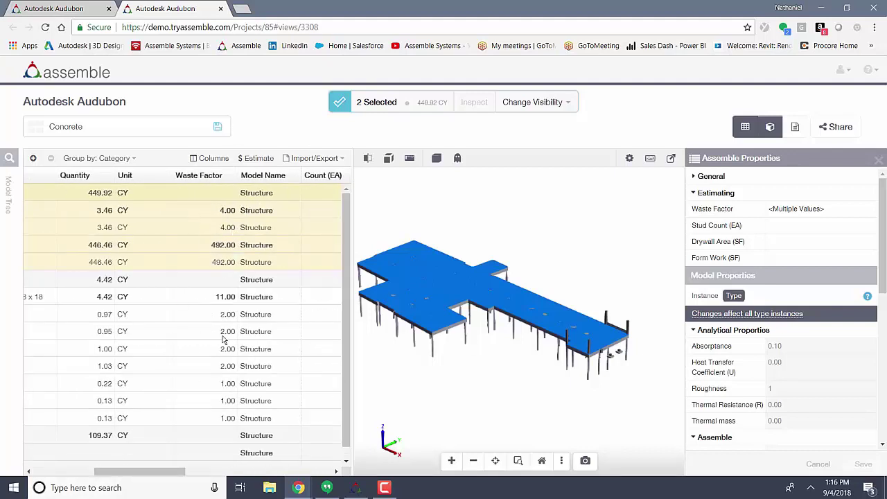